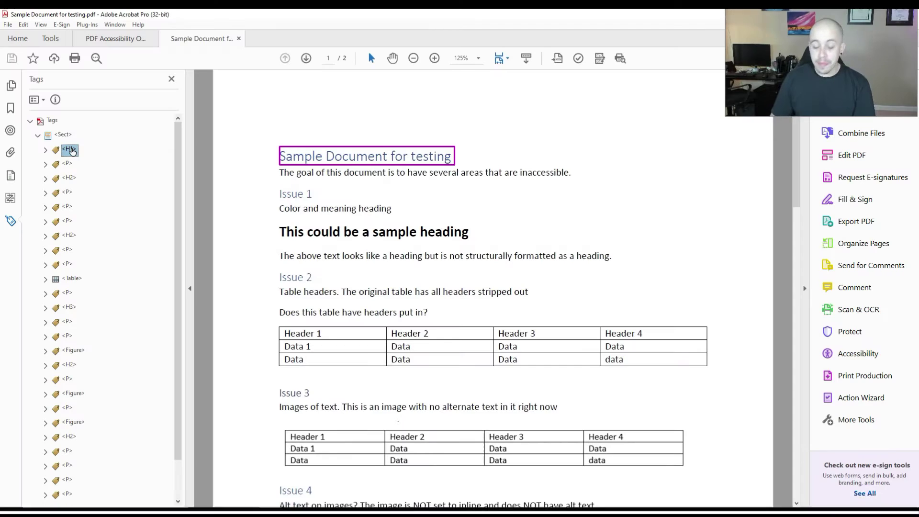
key(Down)
key(Down)
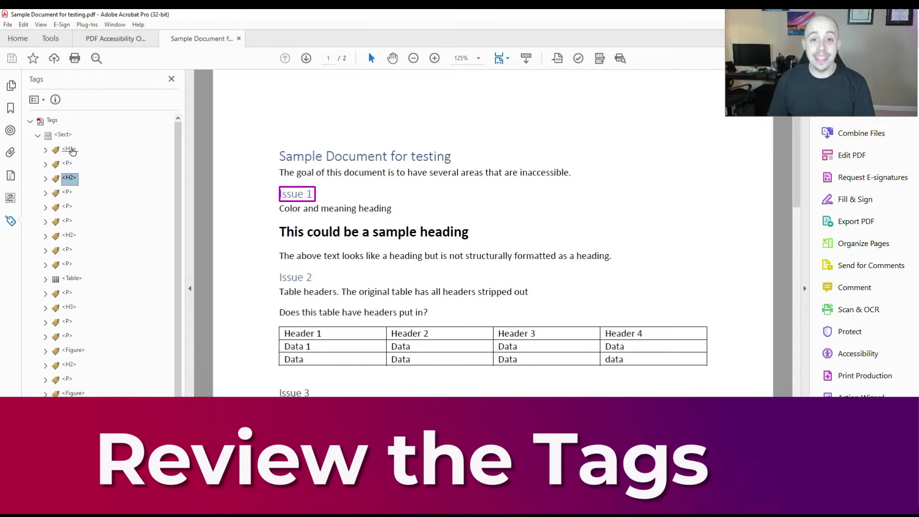
key(Down)
key(Down)
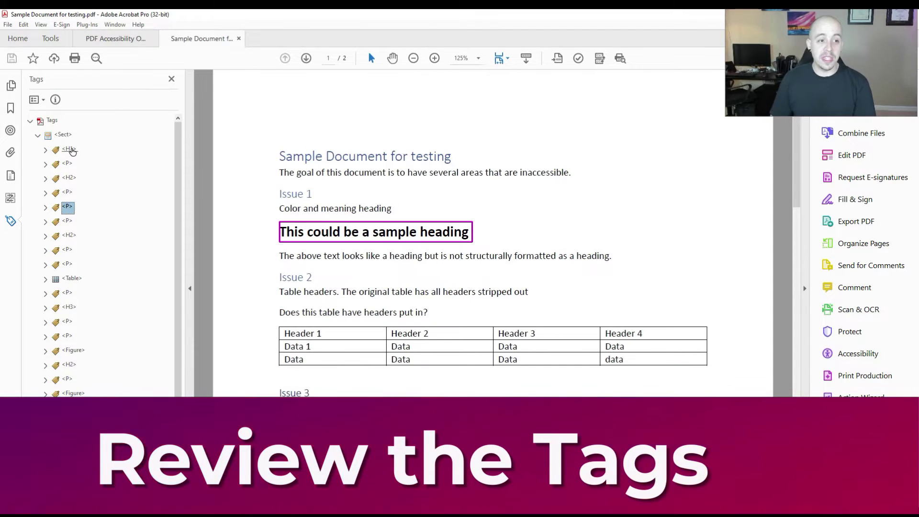
key(Down)
key(Down)
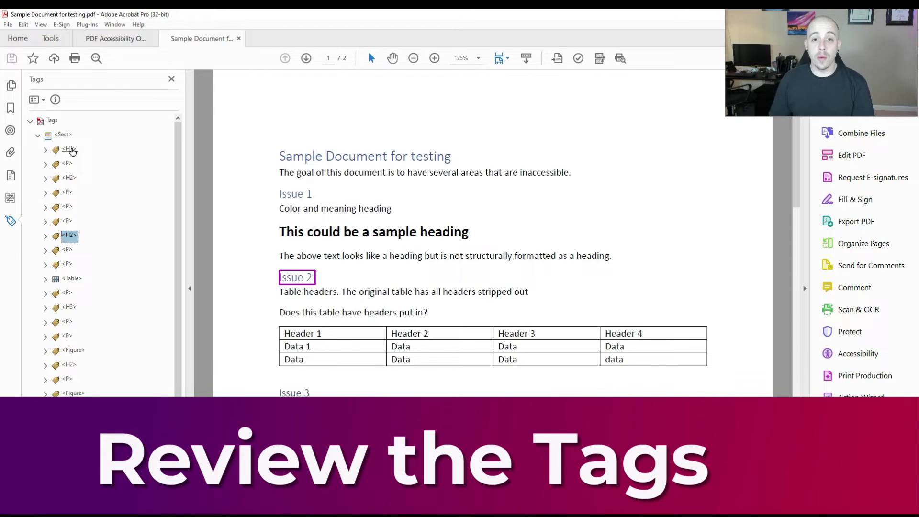
key(Down)
key(Down)
key(Down)
key(Down)
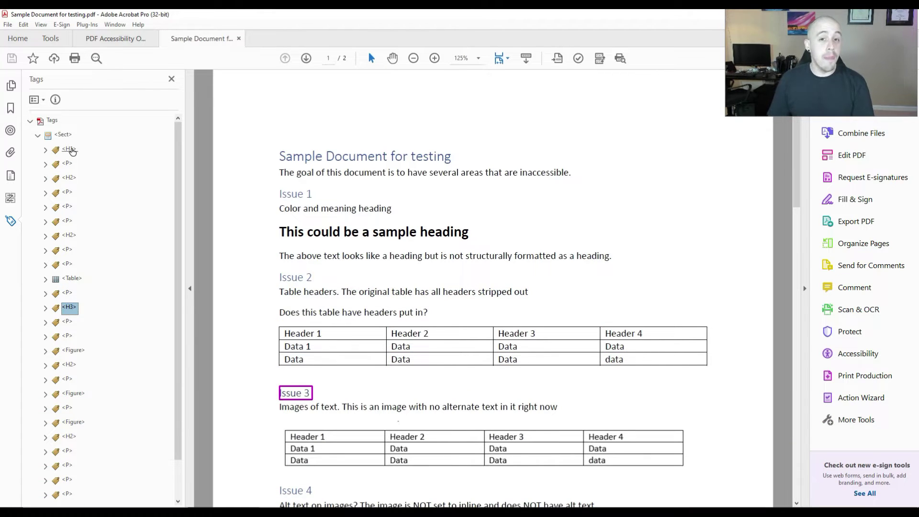
key(Down)
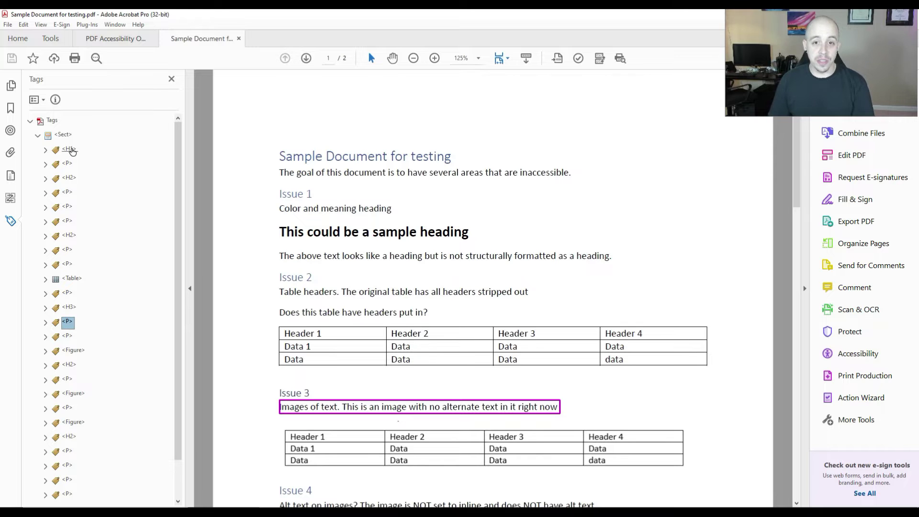
key(Down)
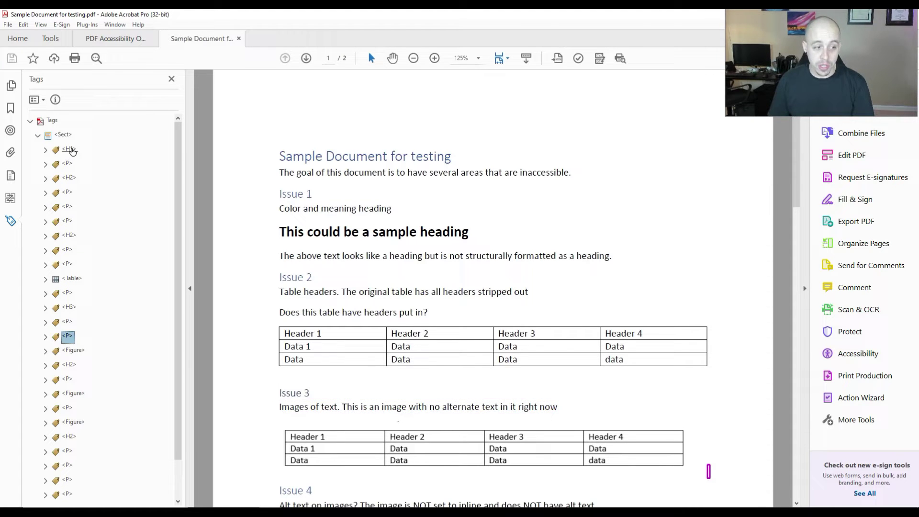
key(Down)
key(Down)
key(Down)
key(Down)
key(Down)
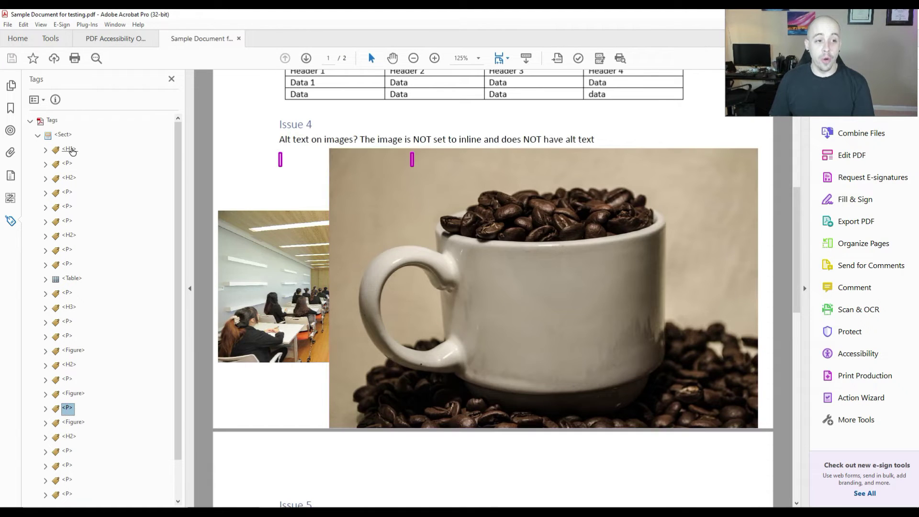
key(Down)
key(Down)
key(Down)
key(Down)
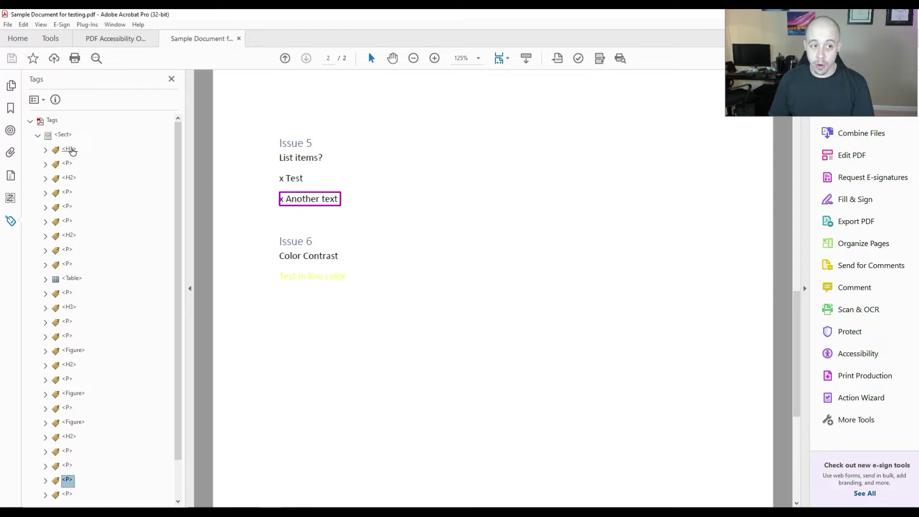
key(Down)
click(71, 150)
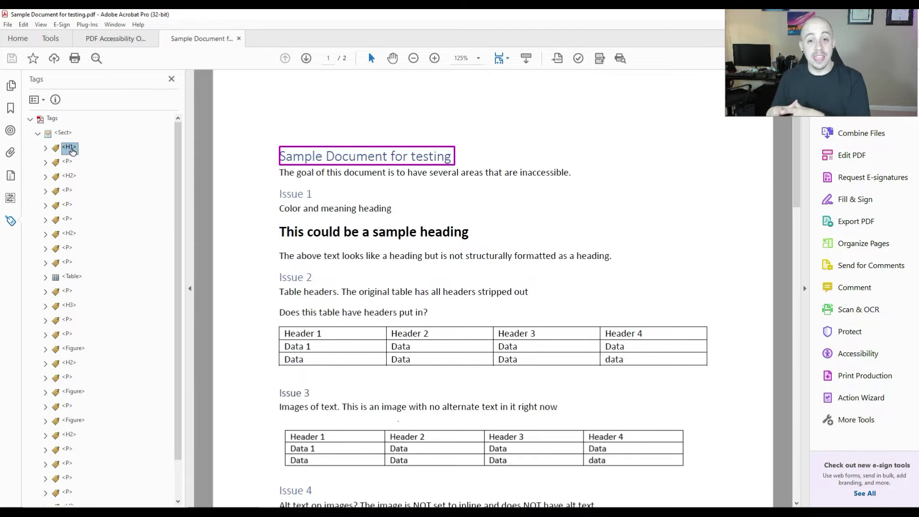
- List Page 1's content containers in the Content panel and select the H1 title container
click(11, 177)
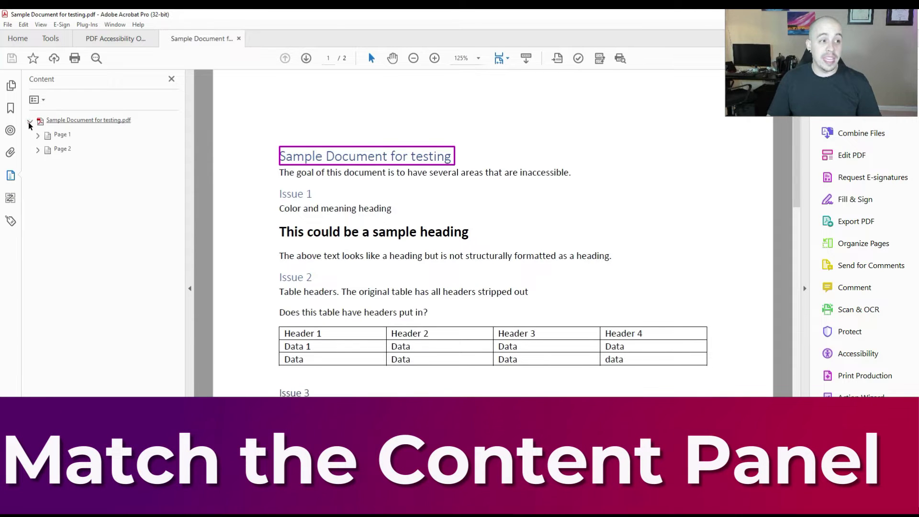
click(38, 136)
key(Down)
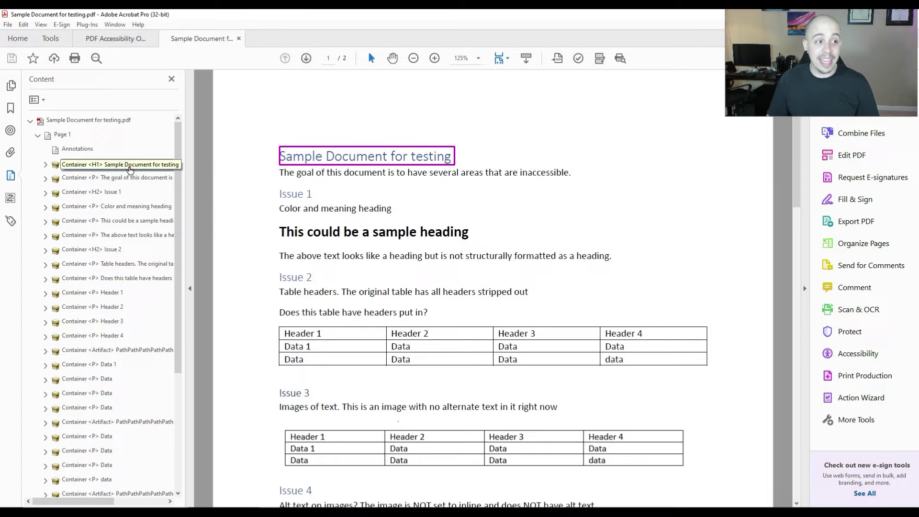
click(130, 164)
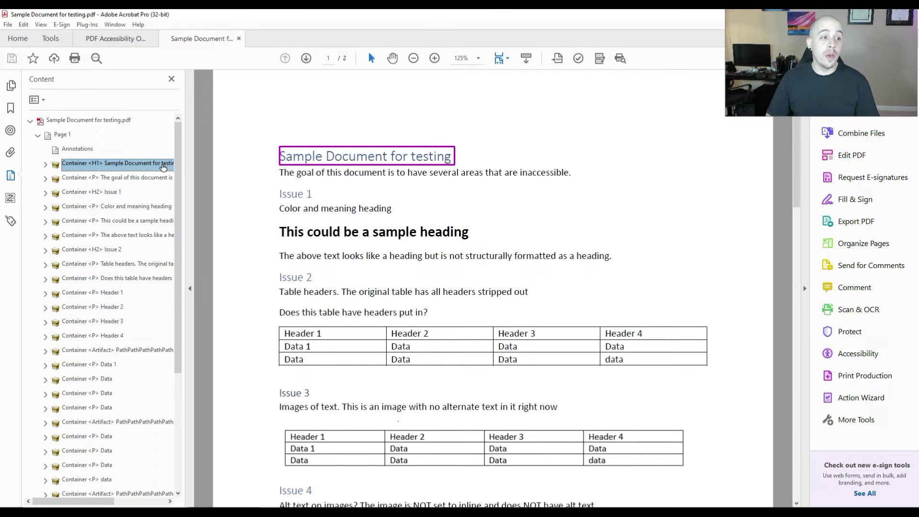
- Arrow through the containers past Issue 2, ending on the Color and meaning heading
key(Down)
key(Down)
key(Down)
key(Down)
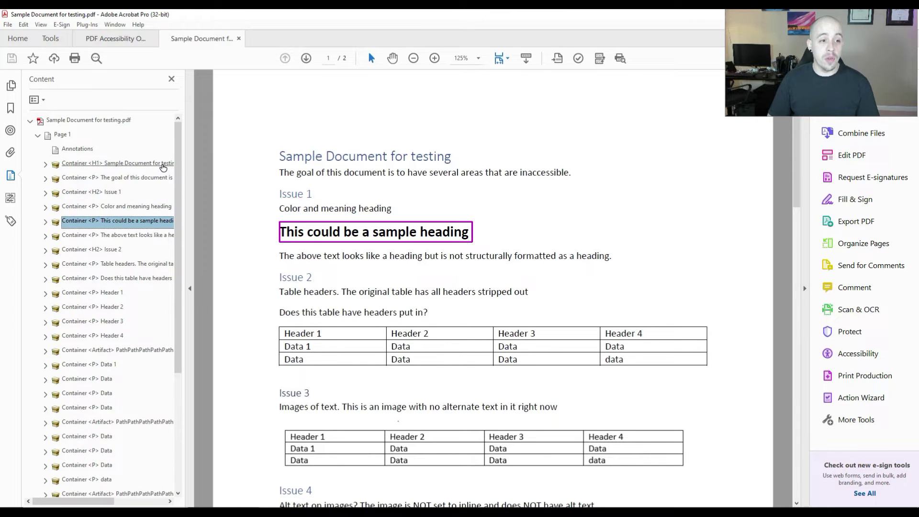
key(Down)
key(Down)
key(Down)
key(Down)
key(Down)
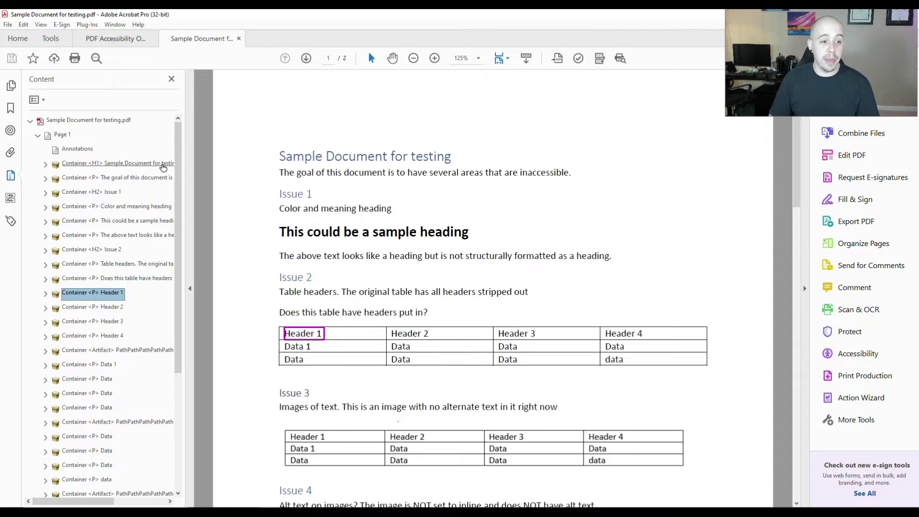
key(Down)
key(Down)
key(Down)
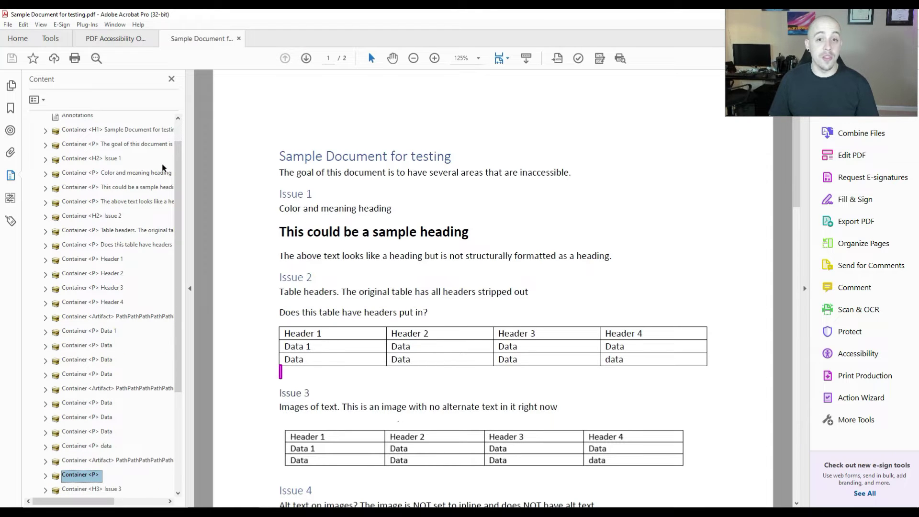
key(Up)
key(Up)
key(Up)
key(Up)
key(Up)
key(Up)
key(Up)
key(Up)
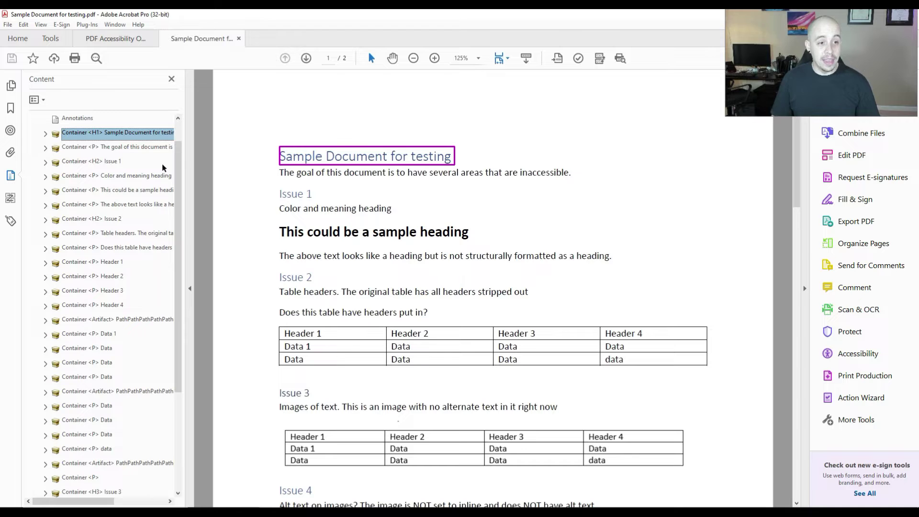
key(Down)
key(Down)
key(Down)
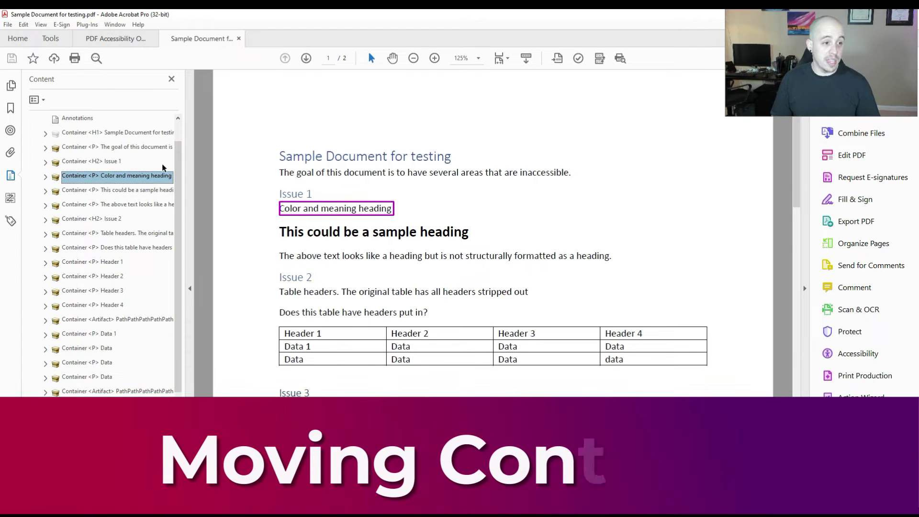
- Paste the H1 container below the Color and meaning heading, then select the H1 tag in Tags
key(ctrl+v)
key(Up)
key(Up)
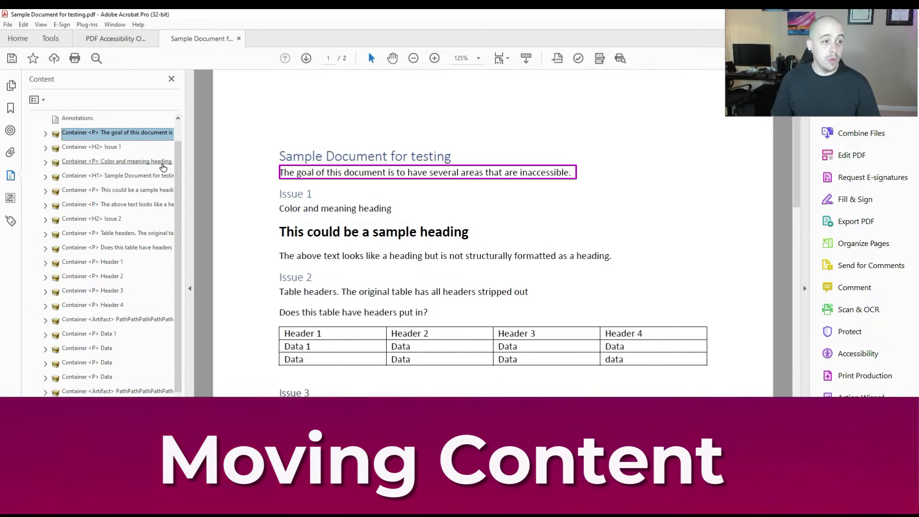
scroll(148, 162, up, 1)
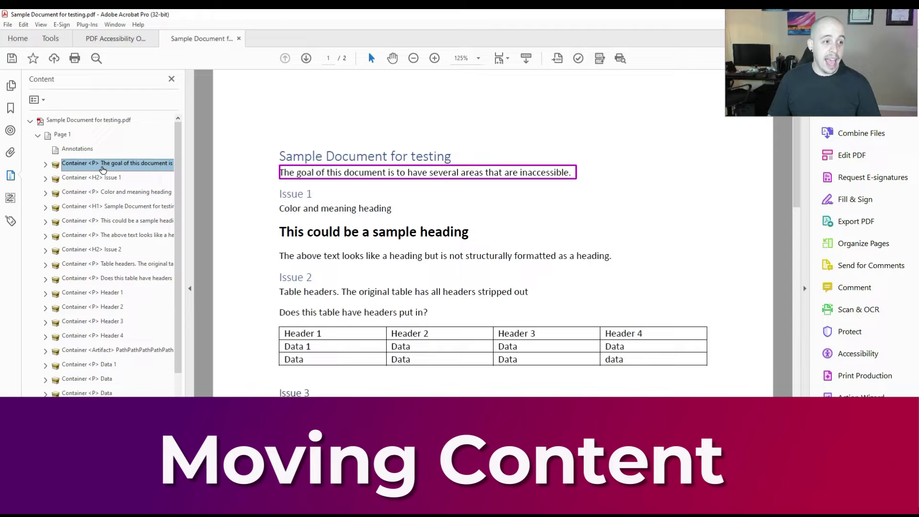
click(10, 221)
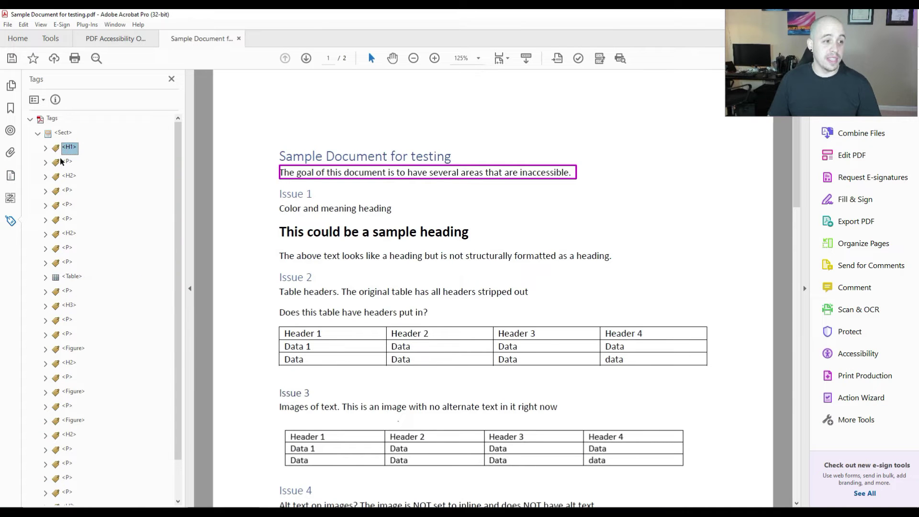
click(73, 148)
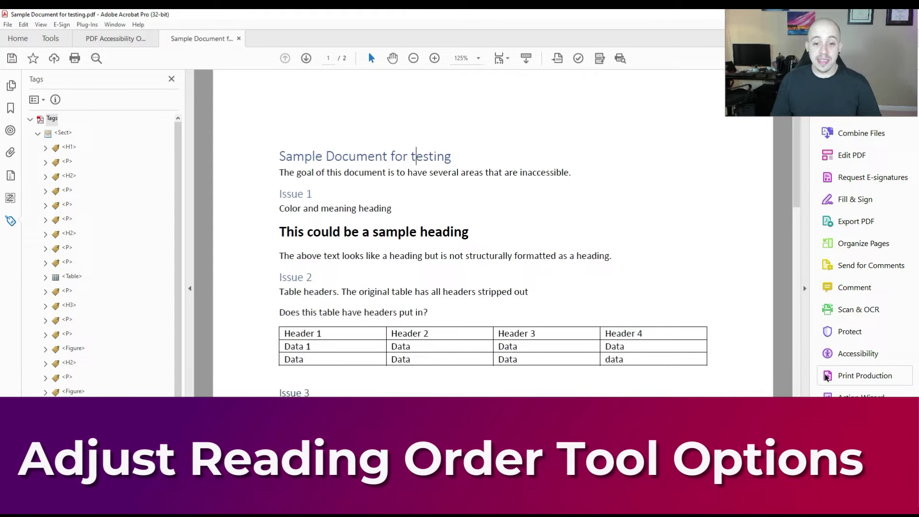
- Launch the Reading Order tool and toggle page content groups, structure types and reading-order numbers
click(886, 353)
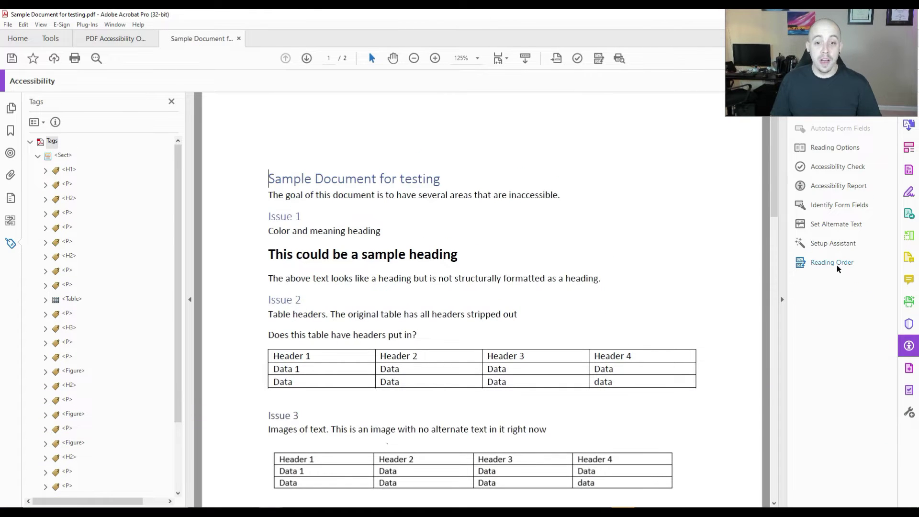
click(837, 265)
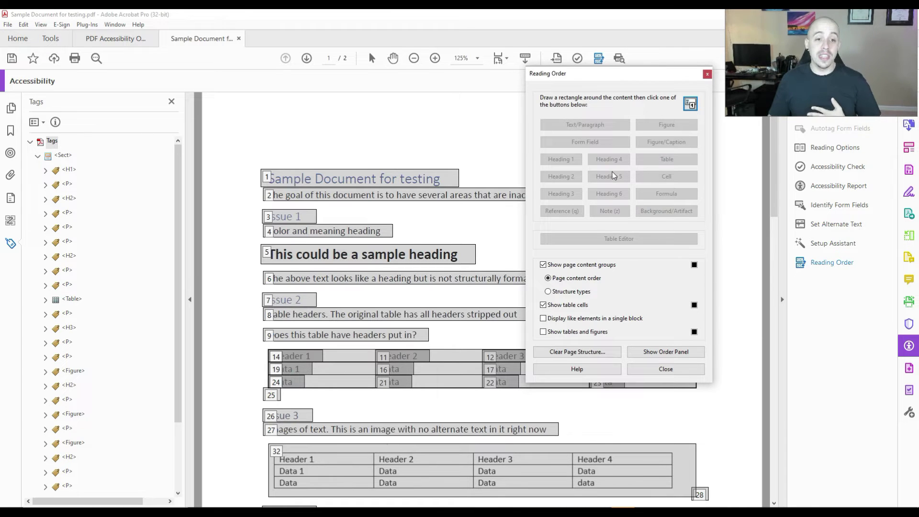
click(676, 355)
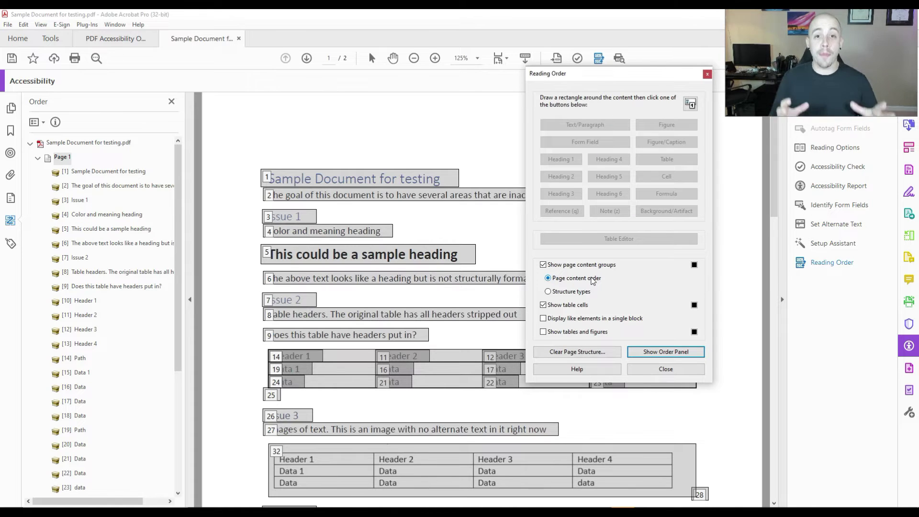
click(572, 265)
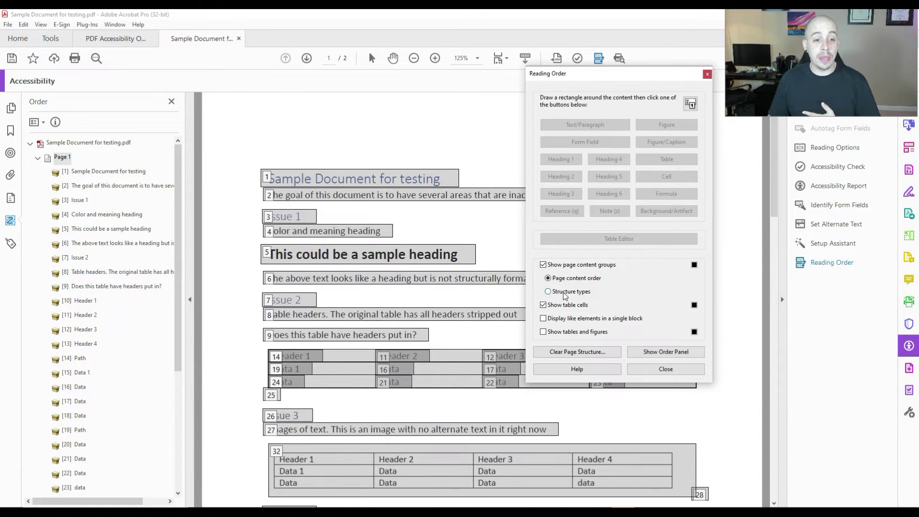
click(572, 296)
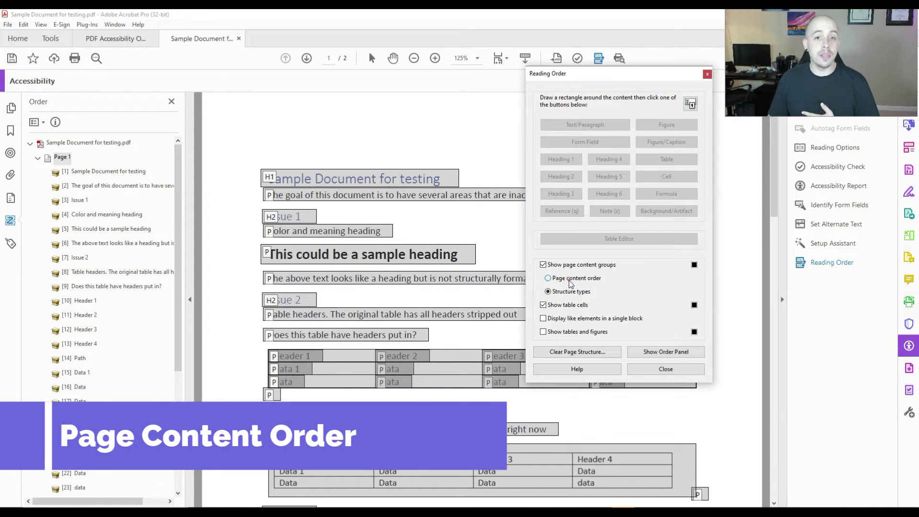
click(569, 279)
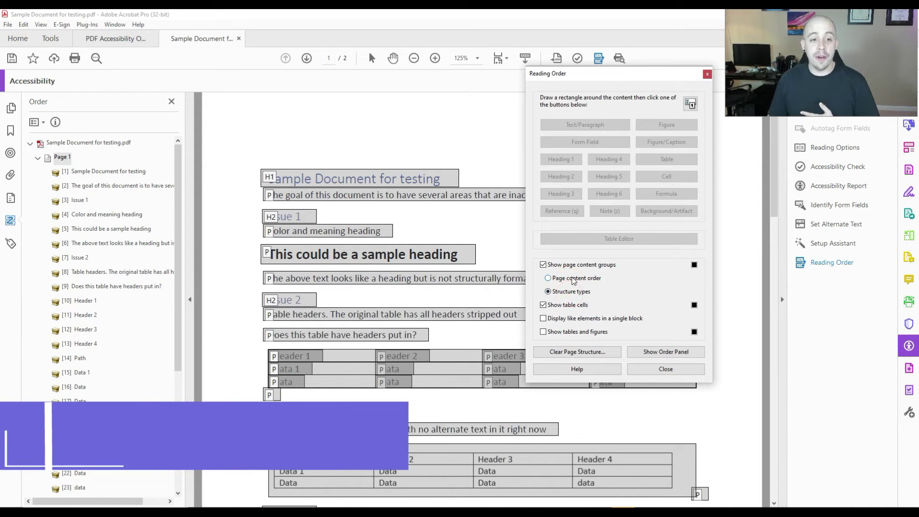
click(566, 279)
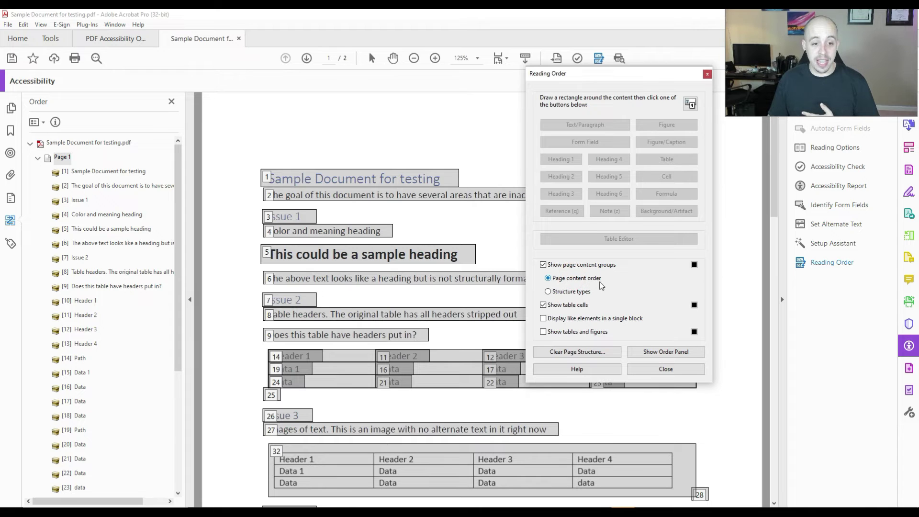
- Toggle Show table cells, Display like elements and Show tables and figures, then close the dialog
click(543, 305)
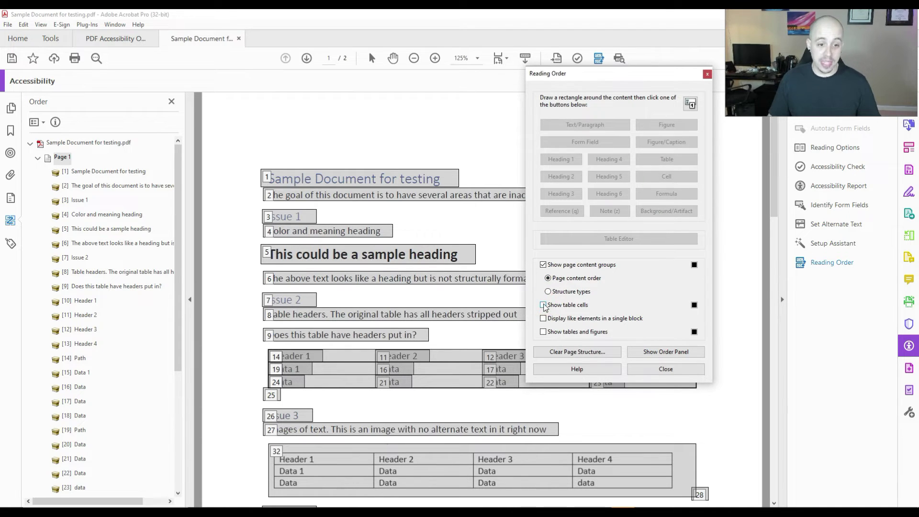
click(544, 318)
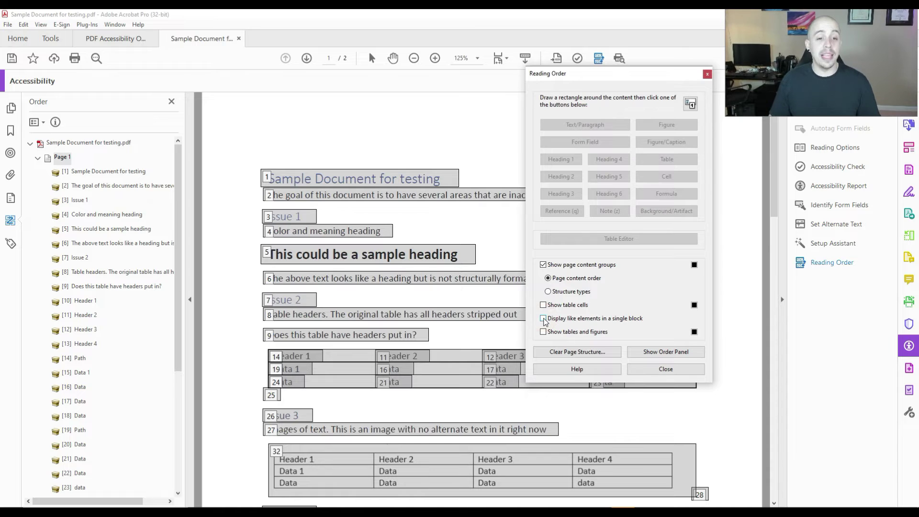
click(544, 319)
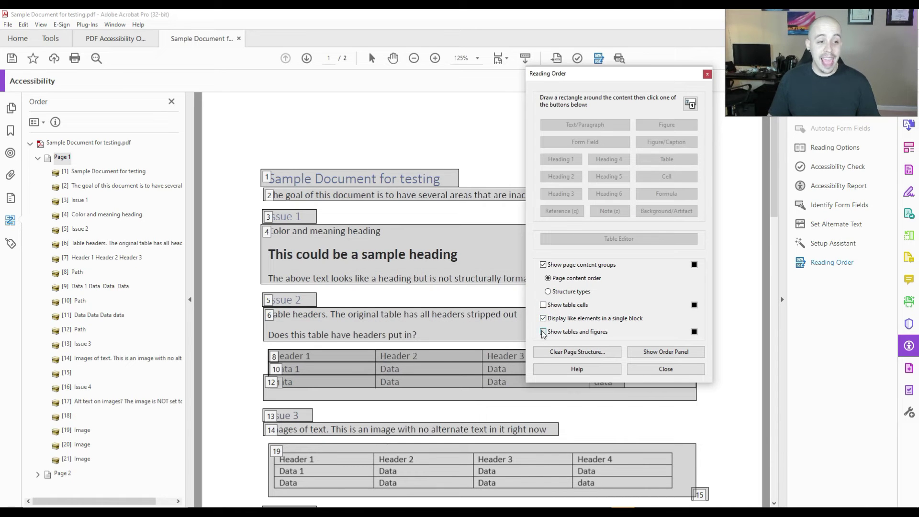
click(544, 332)
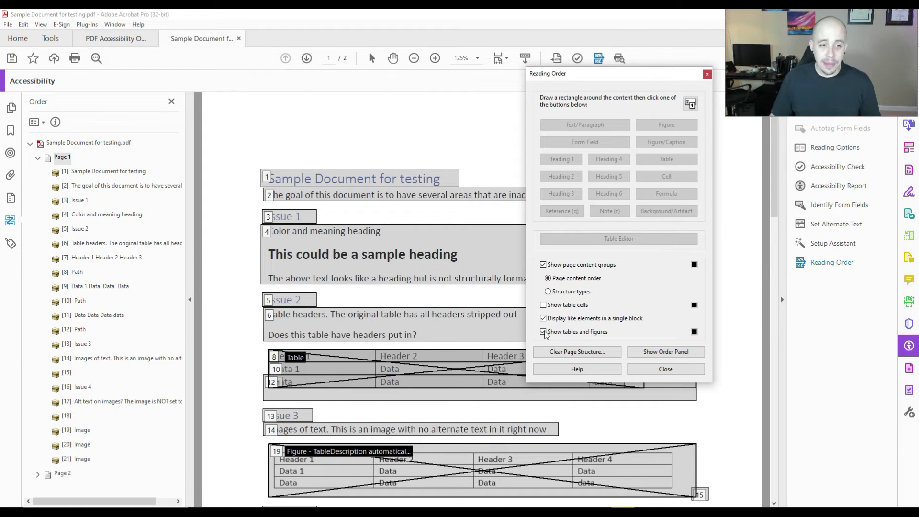
click(543, 332)
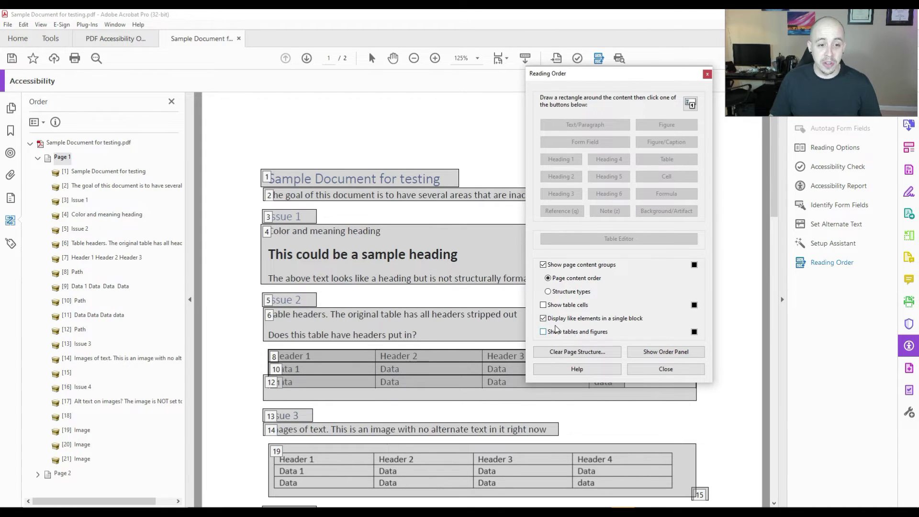
click(543, 319)
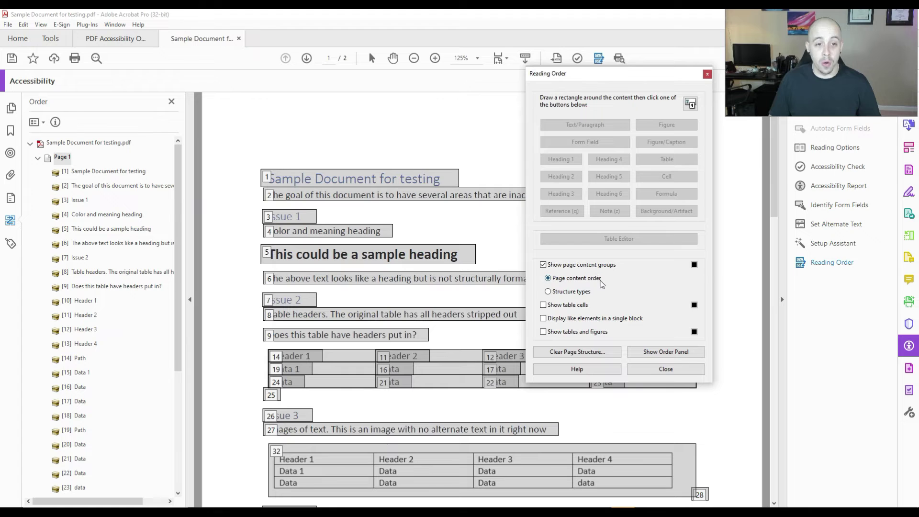
click(654, 372)
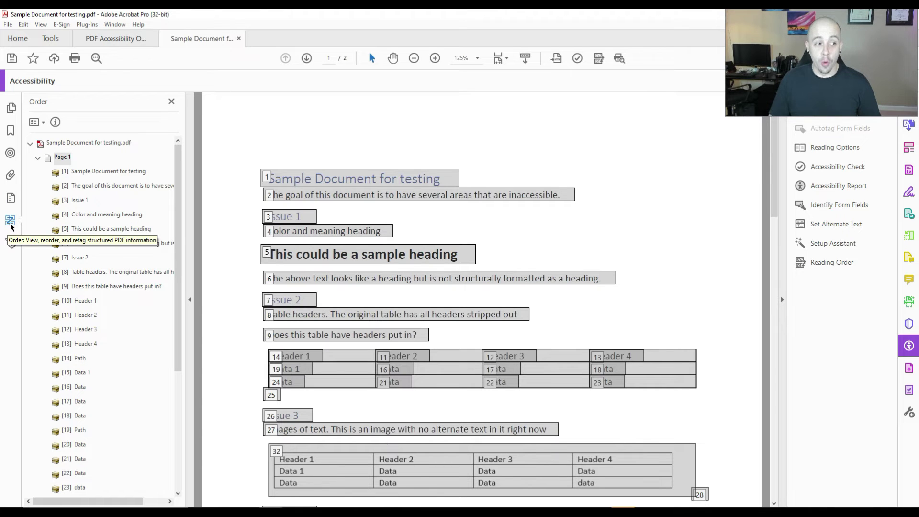
- Switch the side panel to the Content tree, then to the Tags tree
click(11, 198)
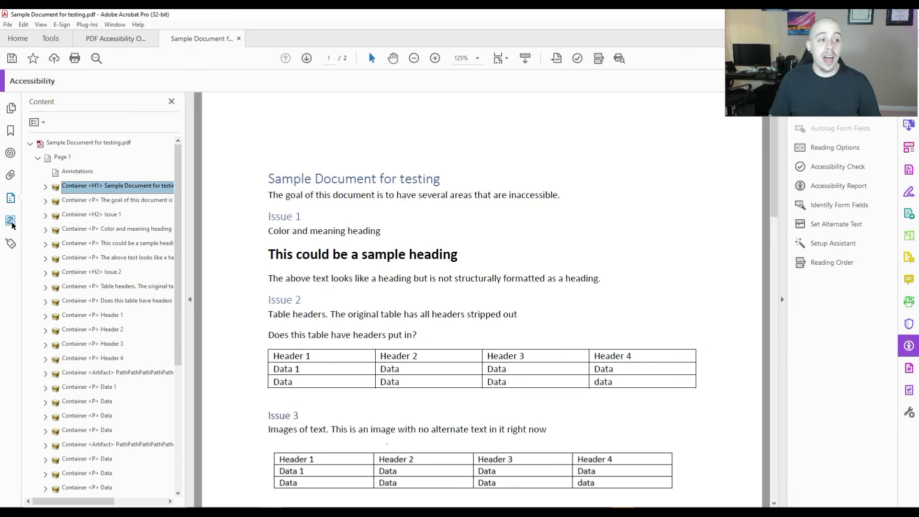
click(11, 243)
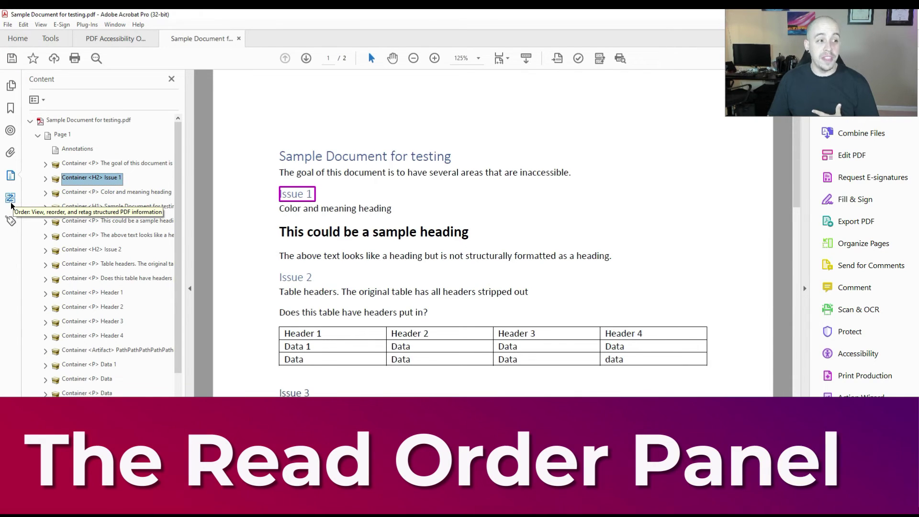
- View the numbered reading order, then return to the Tags tree showing H1 first
click(11, 202)
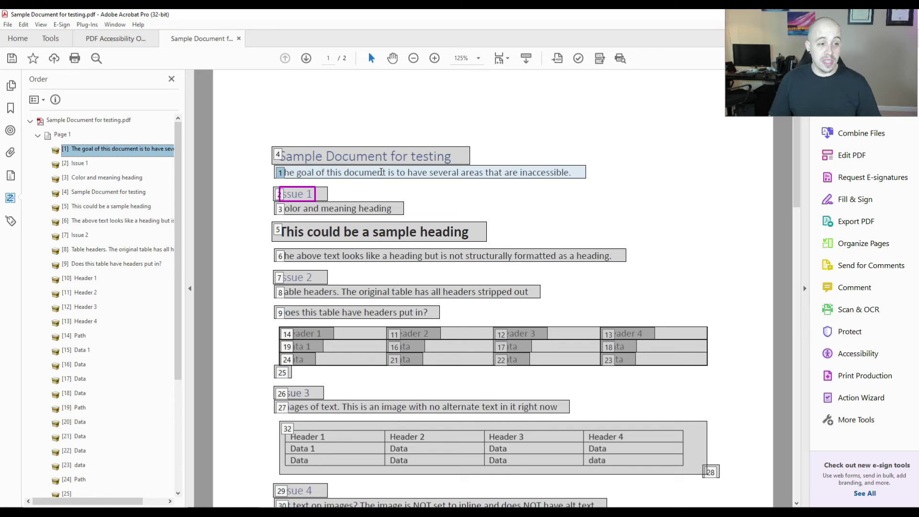
click(11, 221)
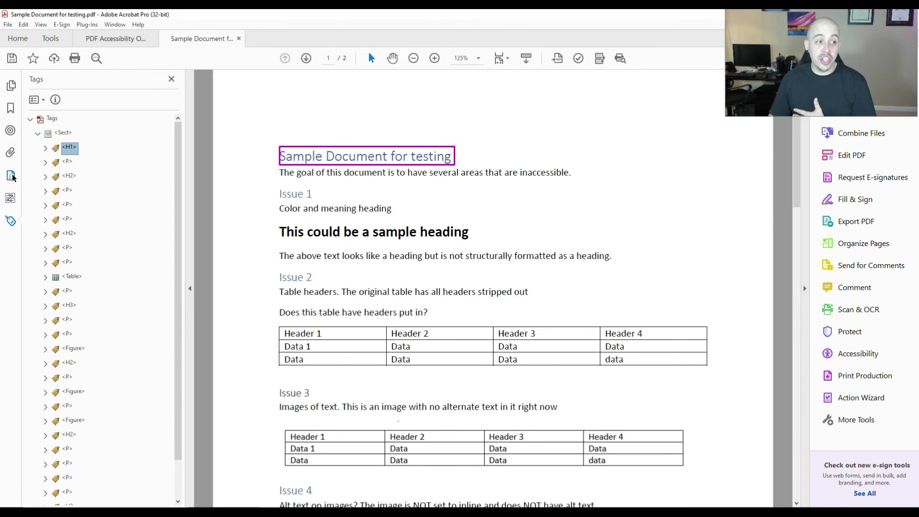
- Drag the H1 'Sample Document for testing' container above the other Page 1 containers
click(11, 176)
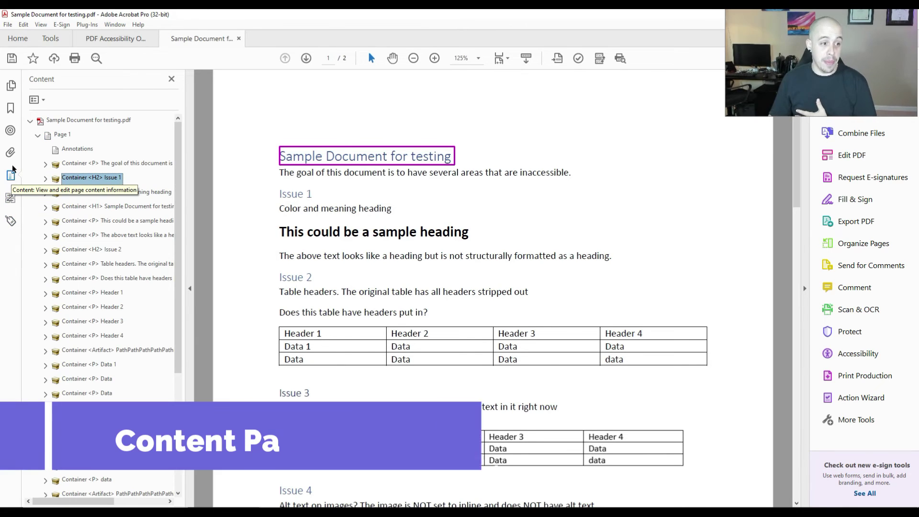
click(91, 207)
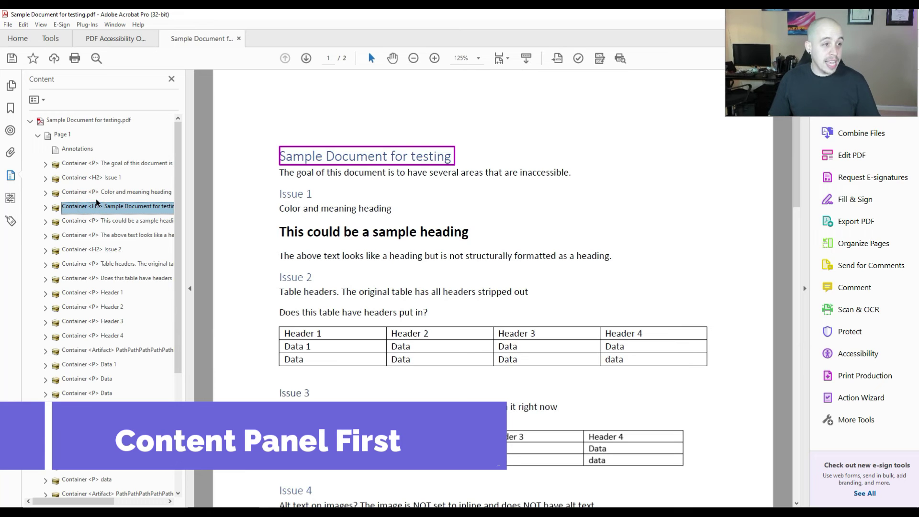
drag(97, 203, 83, 166)
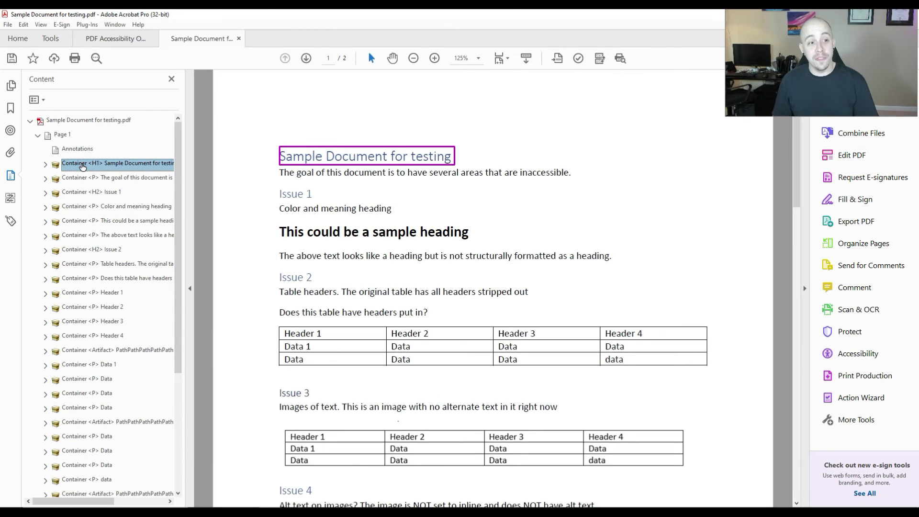
- Check the H1 title leads the Order, Tags and Content panels, ending on the Tags tree
click(10, 199)
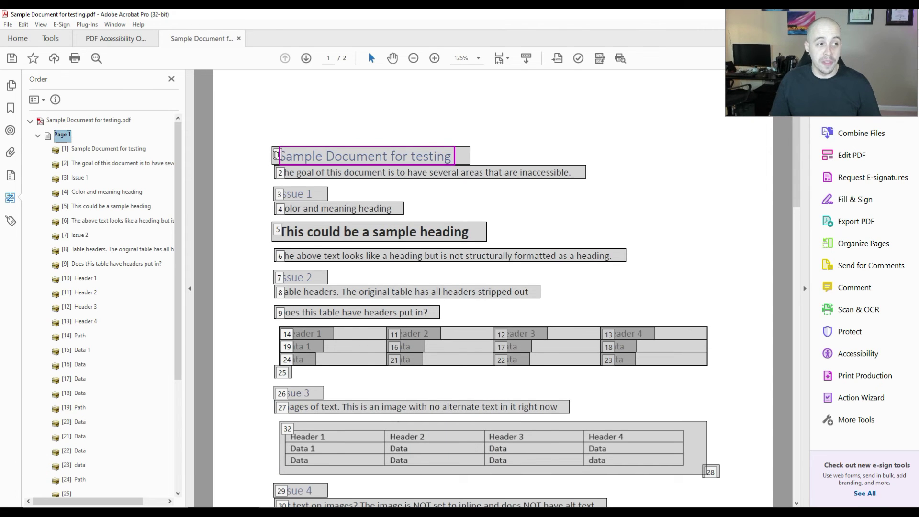
click(10, 221)
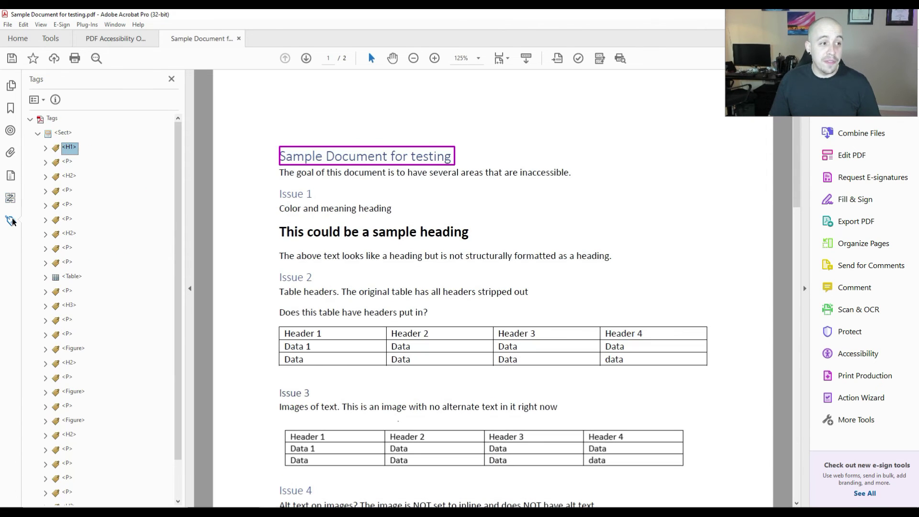
click(67, 162)
click(70, 147)
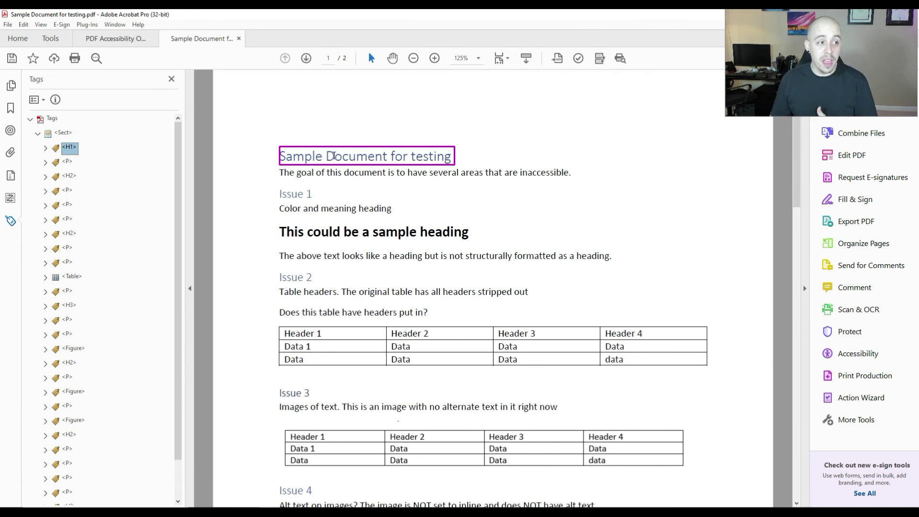
click(10, 175)
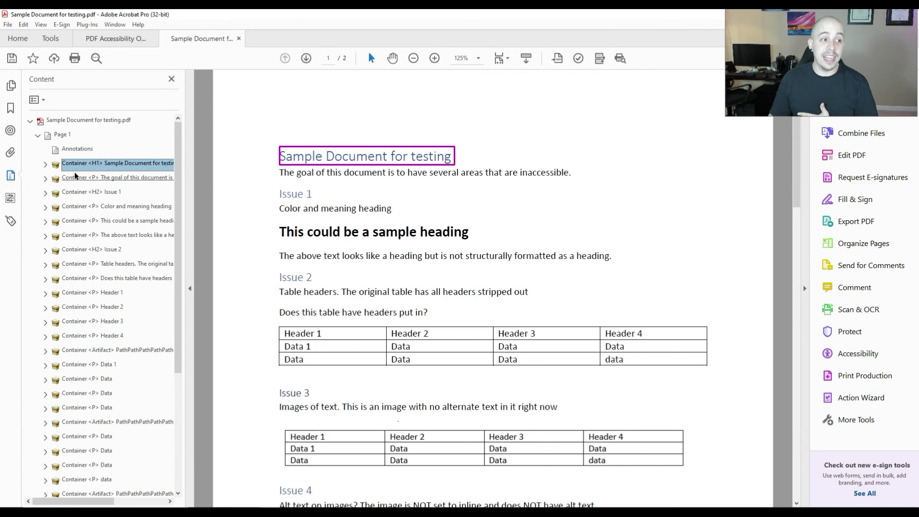
click(11, 198)
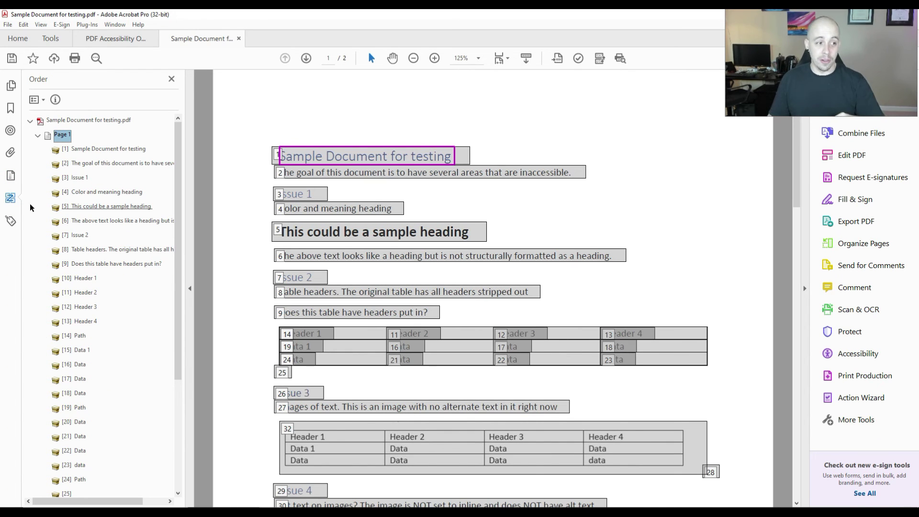
click(11, 221)
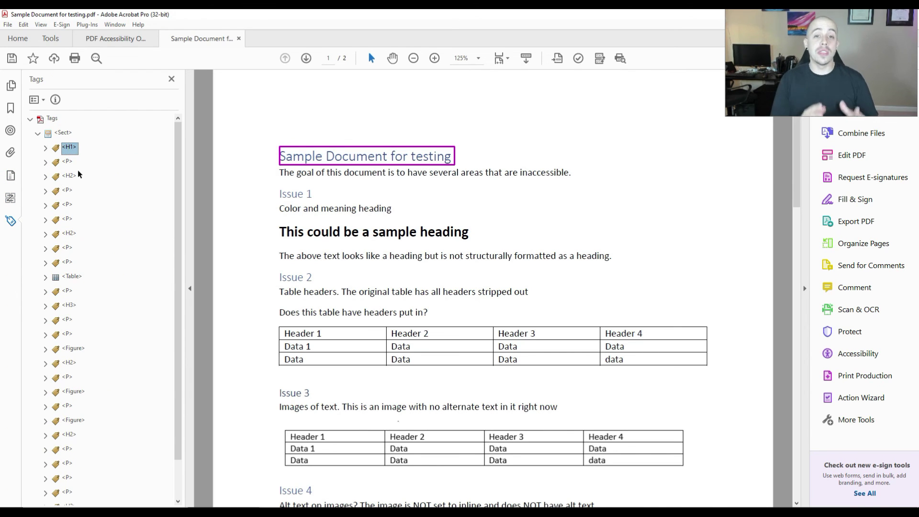